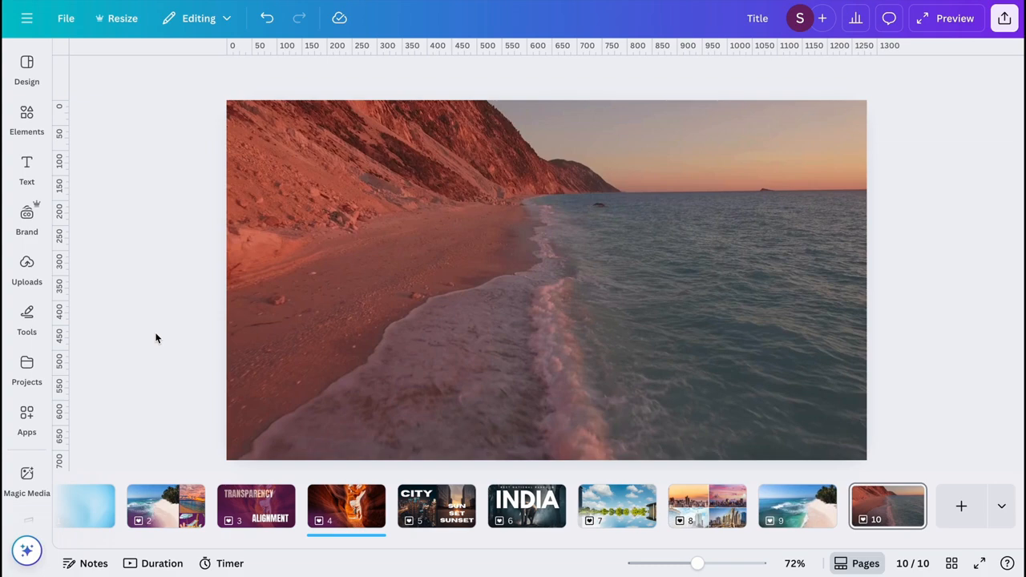
# - Look over the stock videos in the elements library and the beach clips on pages 9 and 10
pyautogui.click(27, 121)
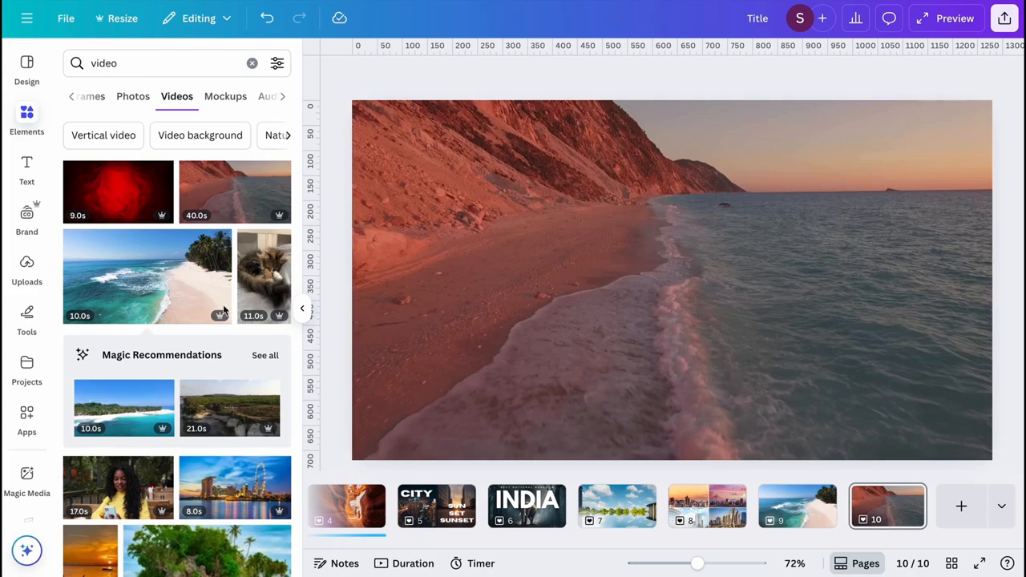
pyautogui.click(304, 310)
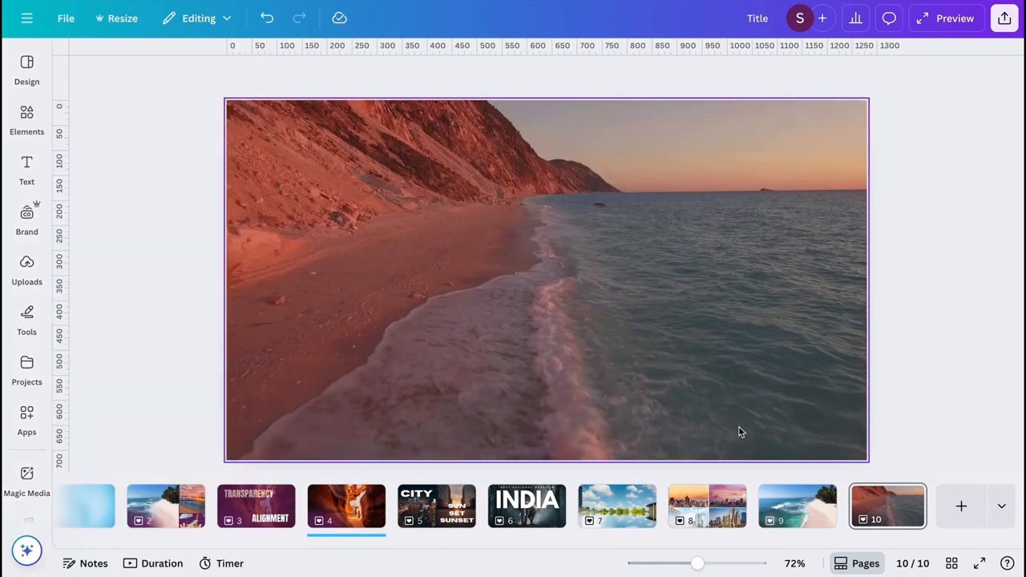
pyautogui.click(798, 502)
pyautogui.click(887, 502)
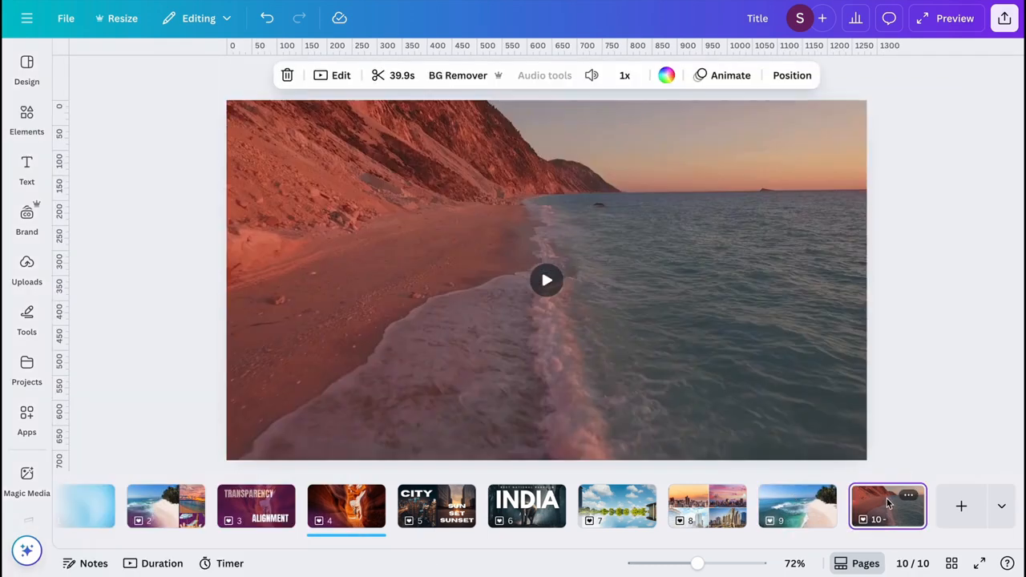
pyautogui.click(802, 505)
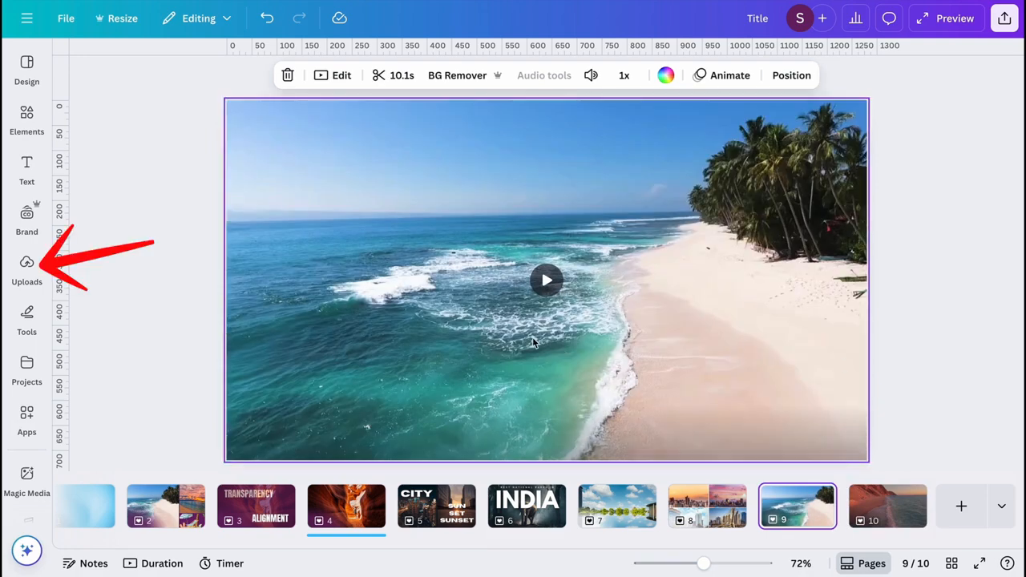
pyautogui.click(27, 266)
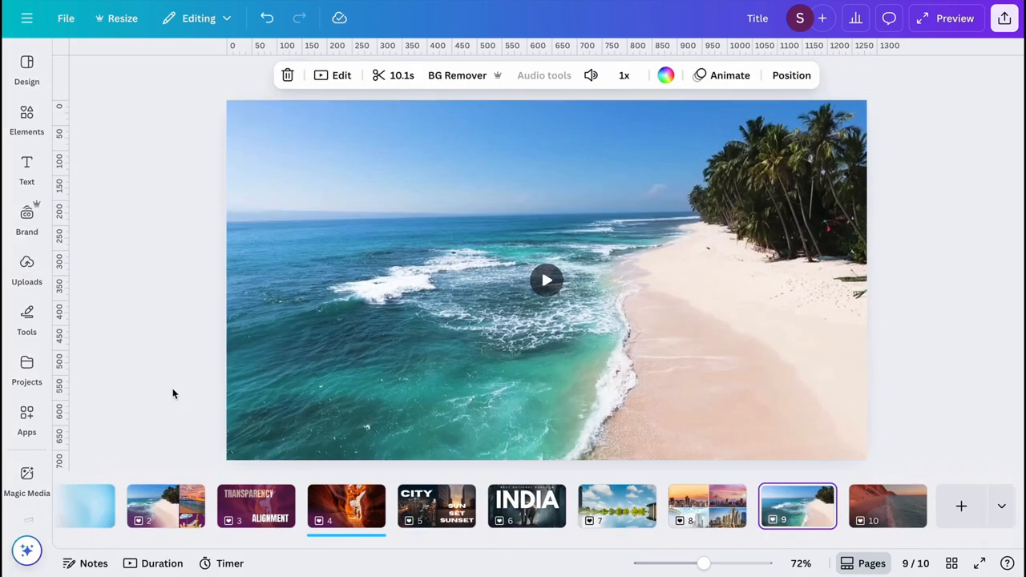
# - Try trimming a beach clip in the duration timeline, undo the change and return to the page thumbnail view
pyautogui.click(161, 565)
pyautogui.moveTo(924, 495)
pyautogui.mouseDown()
pyautogui.moveTo(830, 497)
pyautogui.moveTo(922, 496)
pyautogui.moveTo(912, 498)
pyautogui.mouseUp()
pyautogui.click(852, 501)
pyautogui.hotkey('ctrl', 'z')
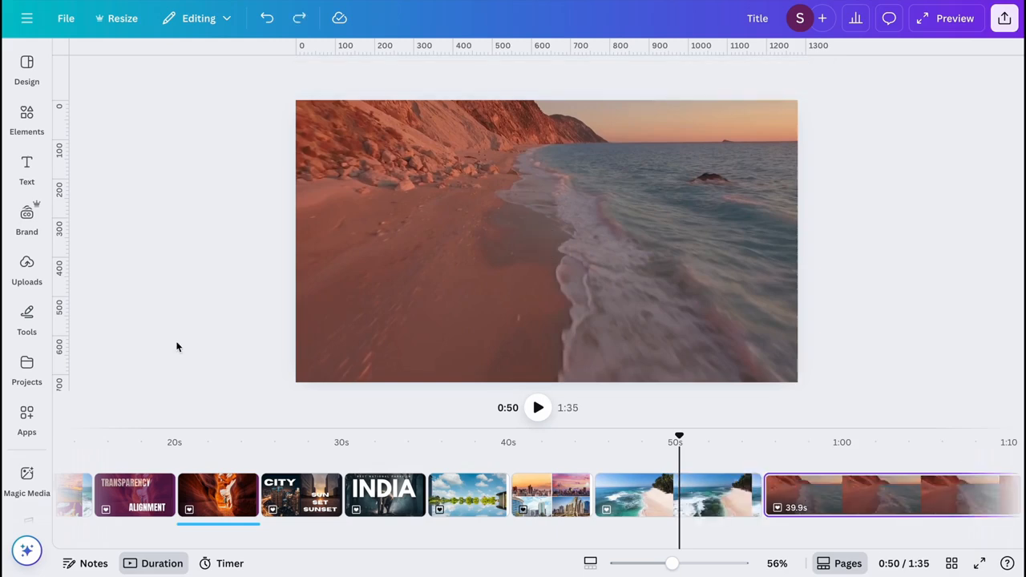
pyautogui.click(155, 564)
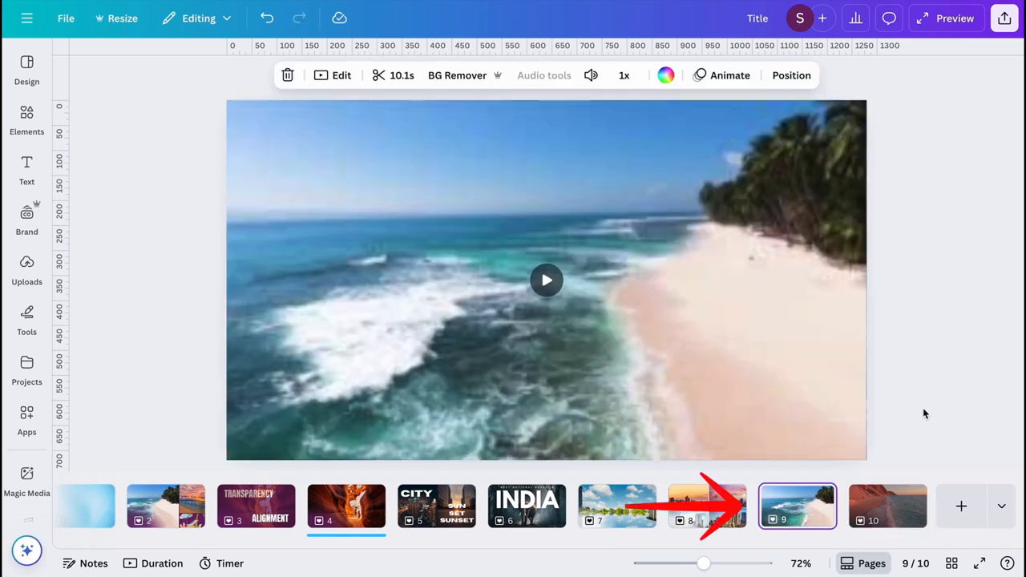
# - Add a Dissolve transition between the beach videos on pages 9 and 10
pyautogui.moveTo(798, 509); pyautogui.dragTo(768, 507)
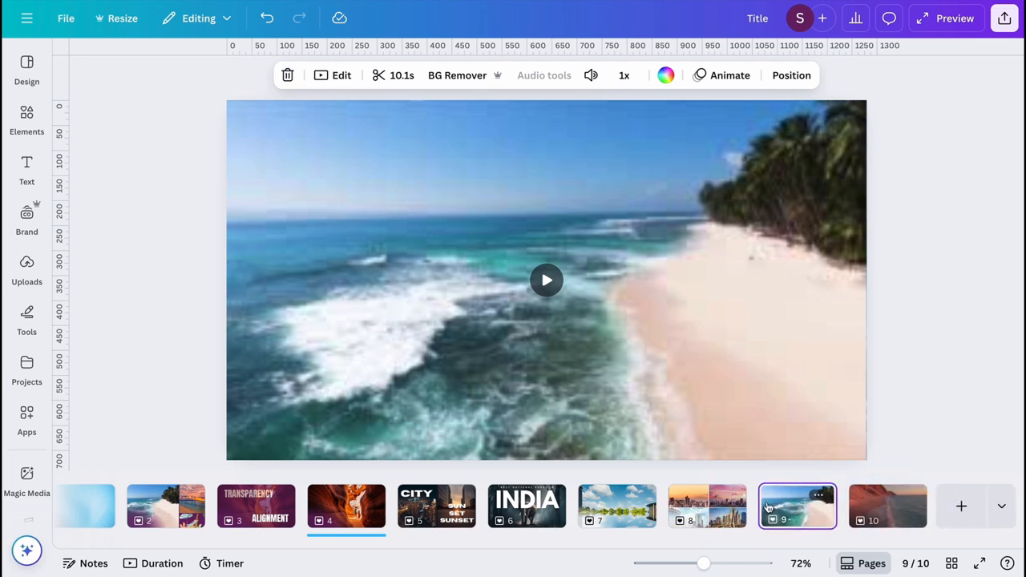
pyautogui.moveTo(846, 501)
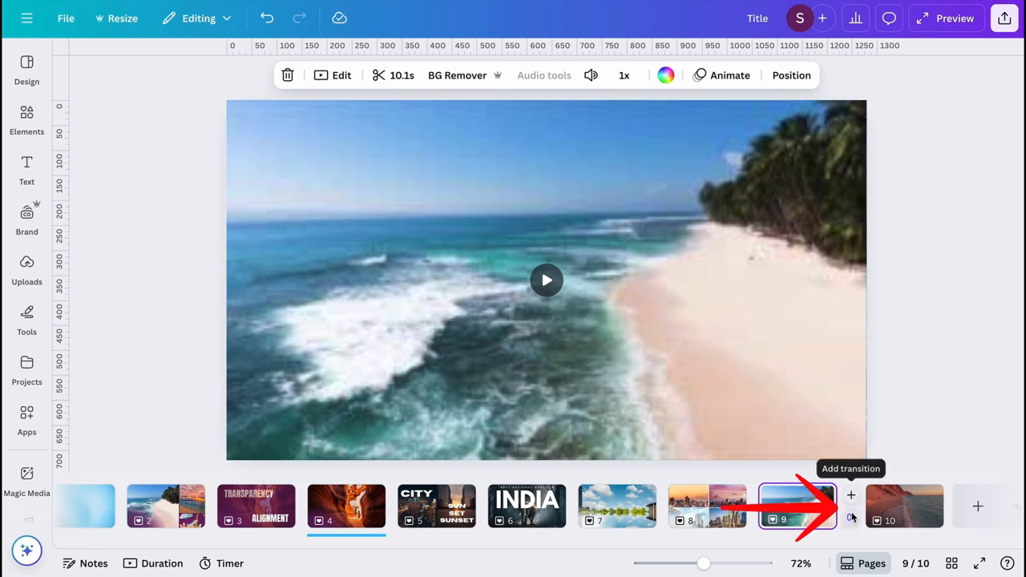
pyautogui.click(852, 518)
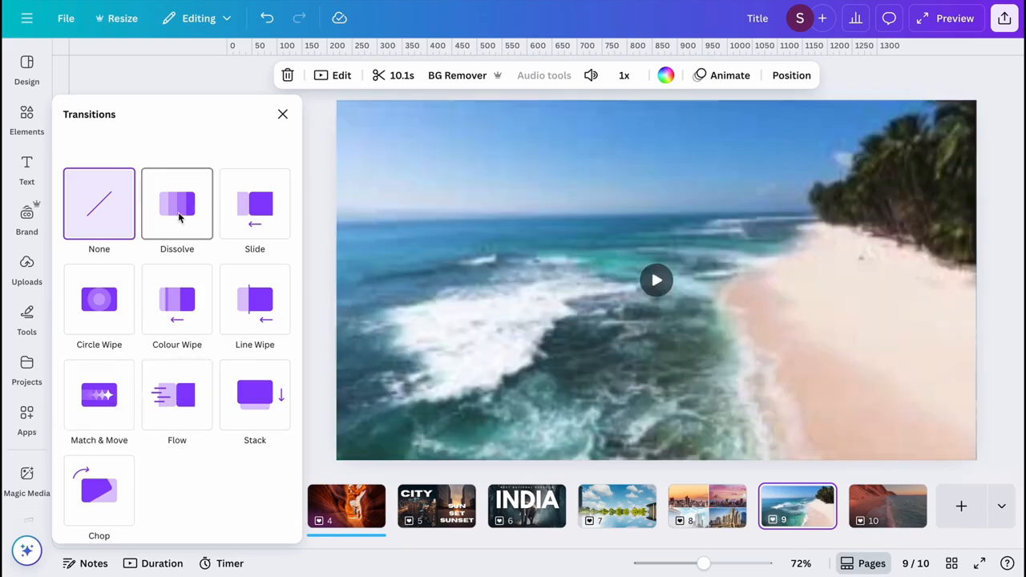
pyautogui.click(178, 211)
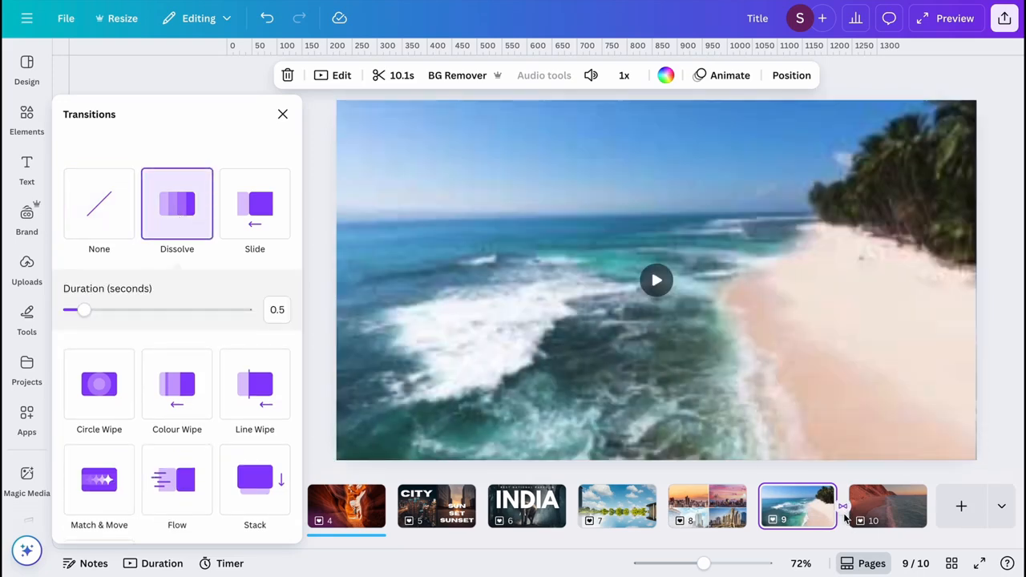
pyautogui.moveTo(842, 490)
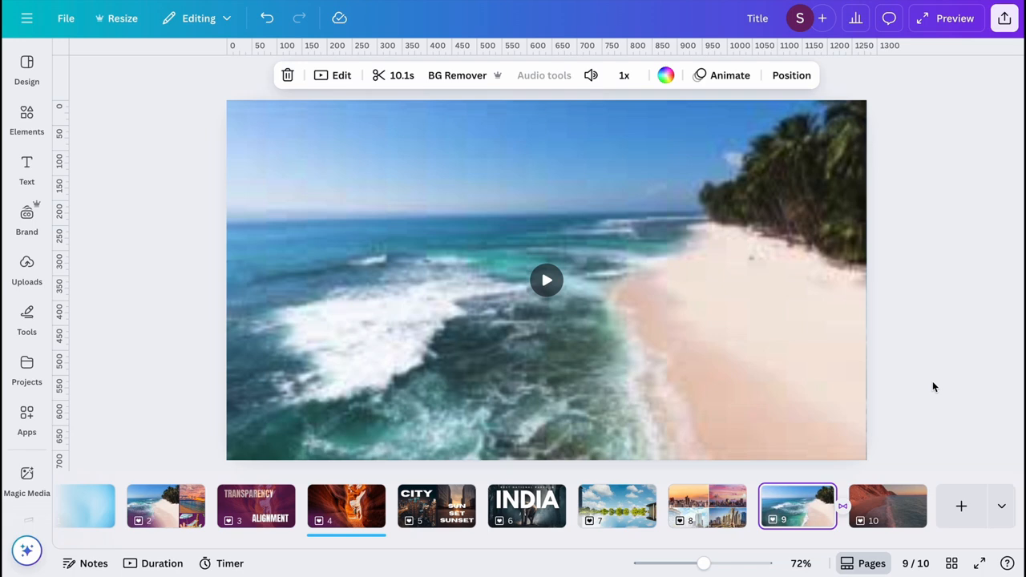
# - Add a Title-style text box reading "DAY BREAK" to page 9
pyautogui.click(25, 178)
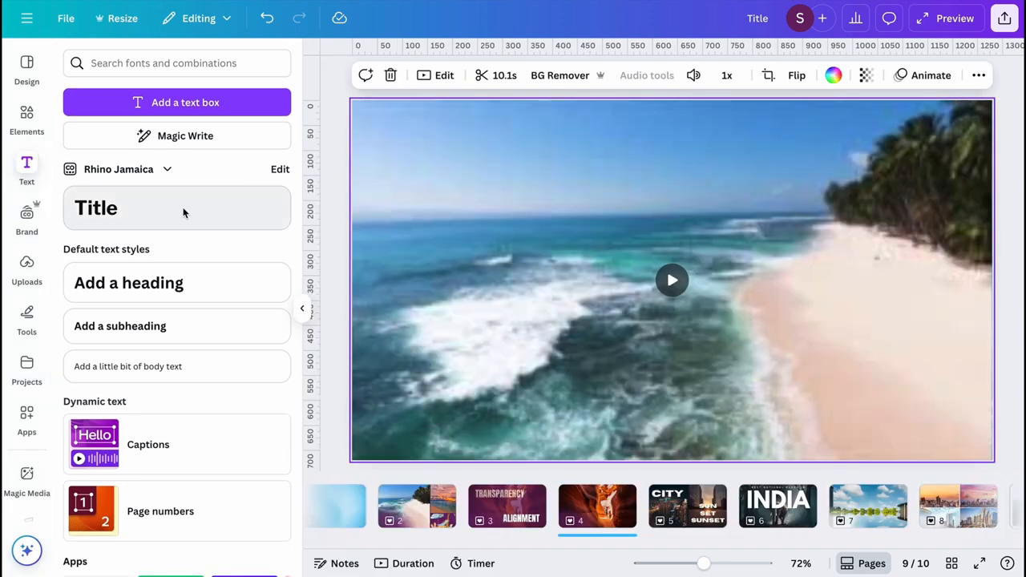
pyautogui.click(184, 212)
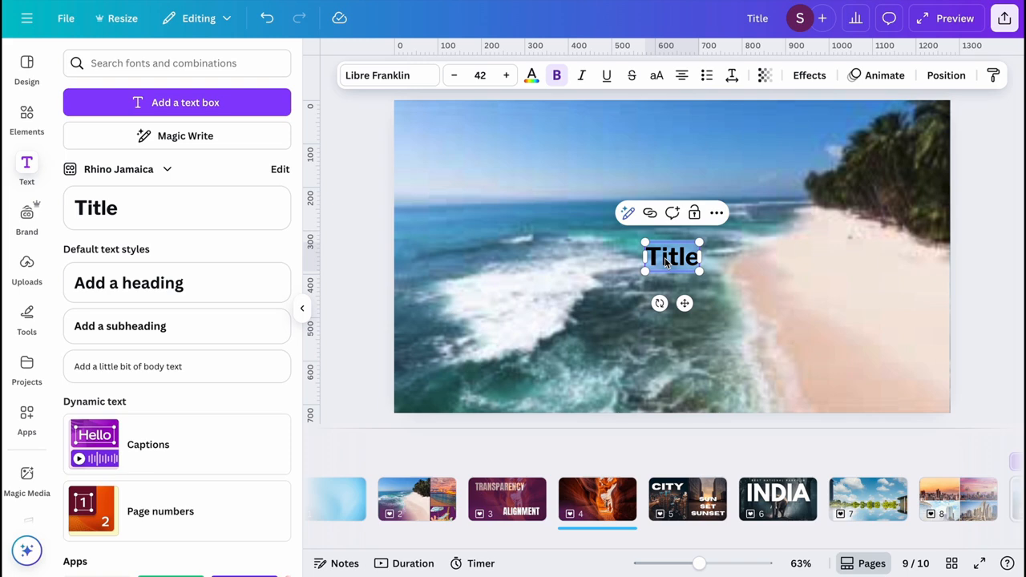
pyautogui.write('DAY BREAK')
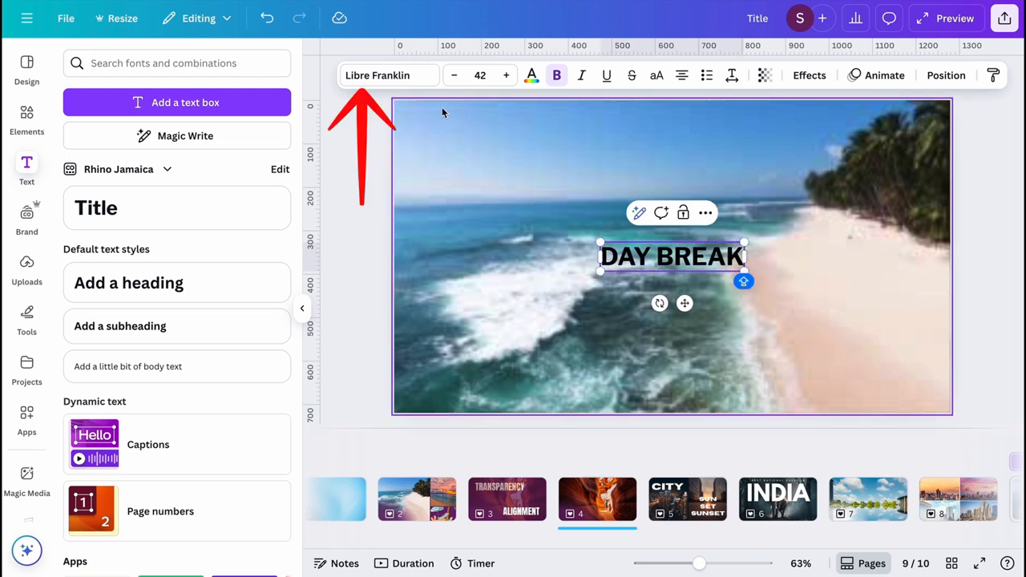
# - Set the DAY BREAK title in the Horizon font and colour it orange from the sunset photo colours
pyautogui.click(412, 77)
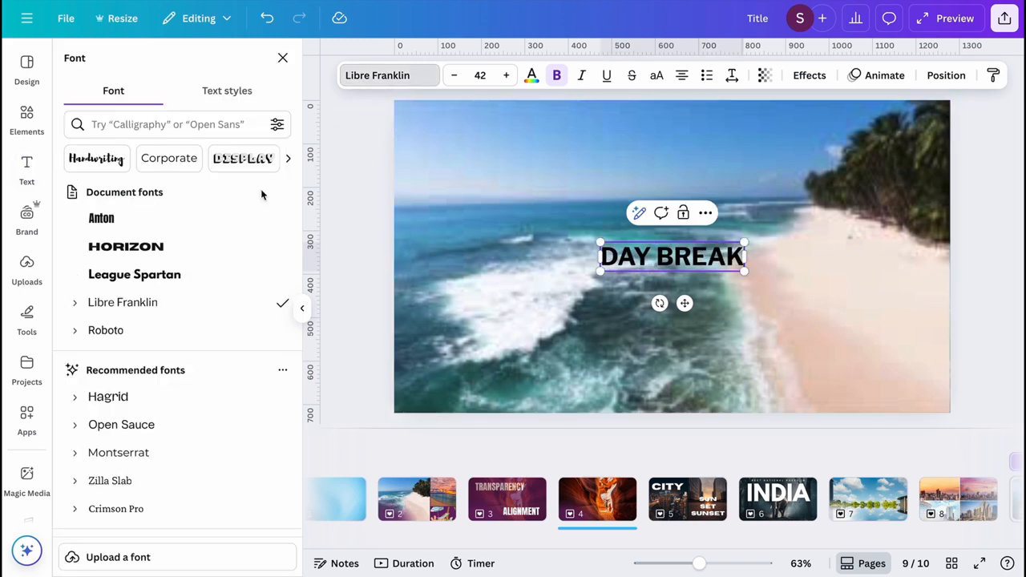
pyautogui.click(195, 248)
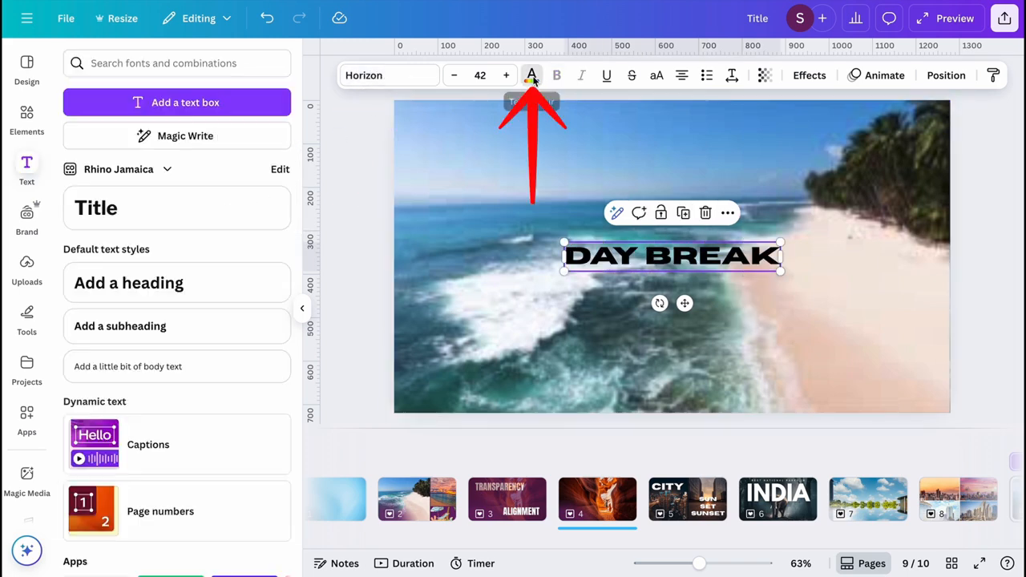
pyautogui.click(532, 76)
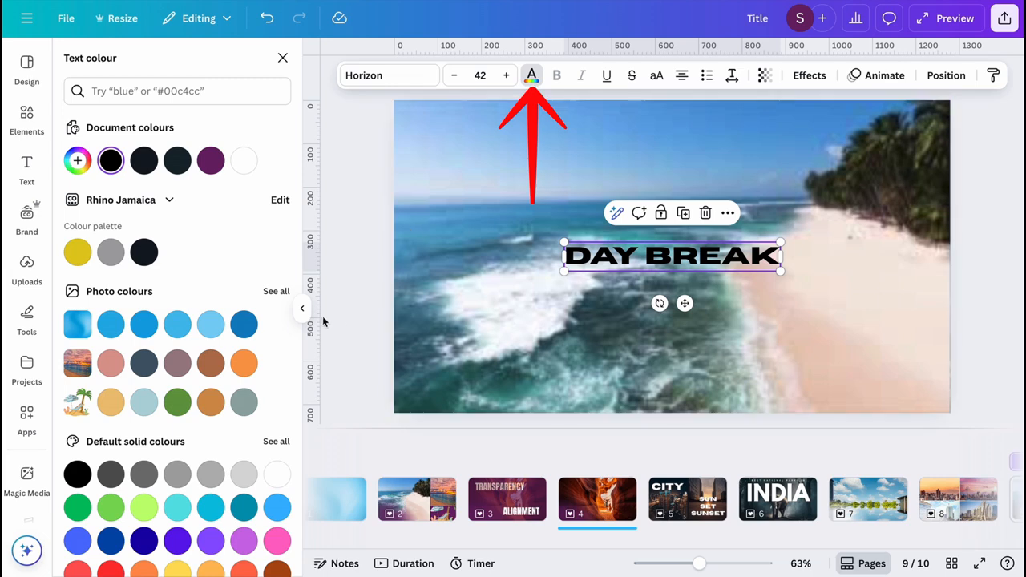
pyautogui.click(246, 364)
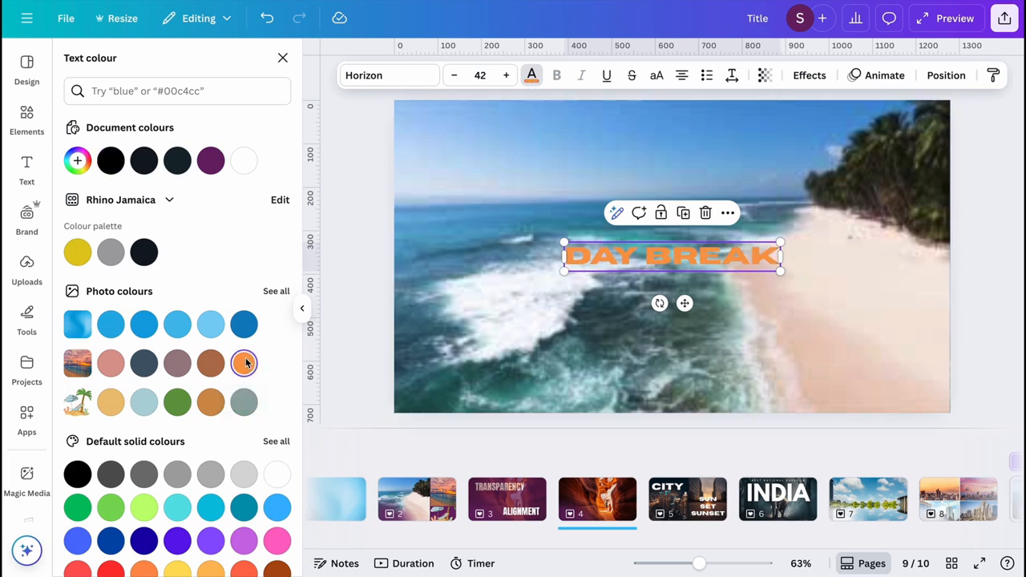
# - Try the Shadow effect on the DAY BREAK title and apply the Lift effect instead
pyautogui.click(811, 75)
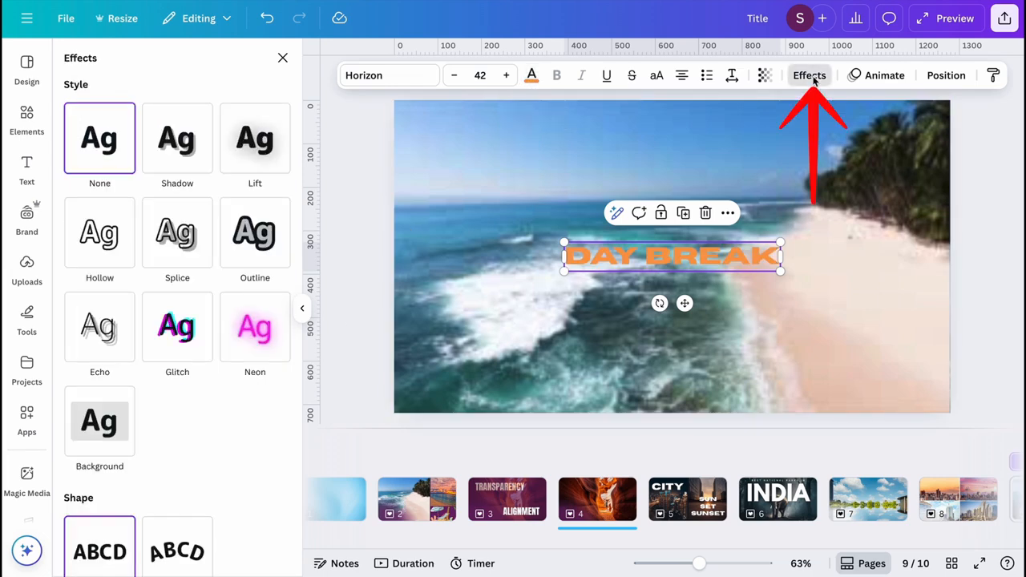
pyautogui.click(193, 160)
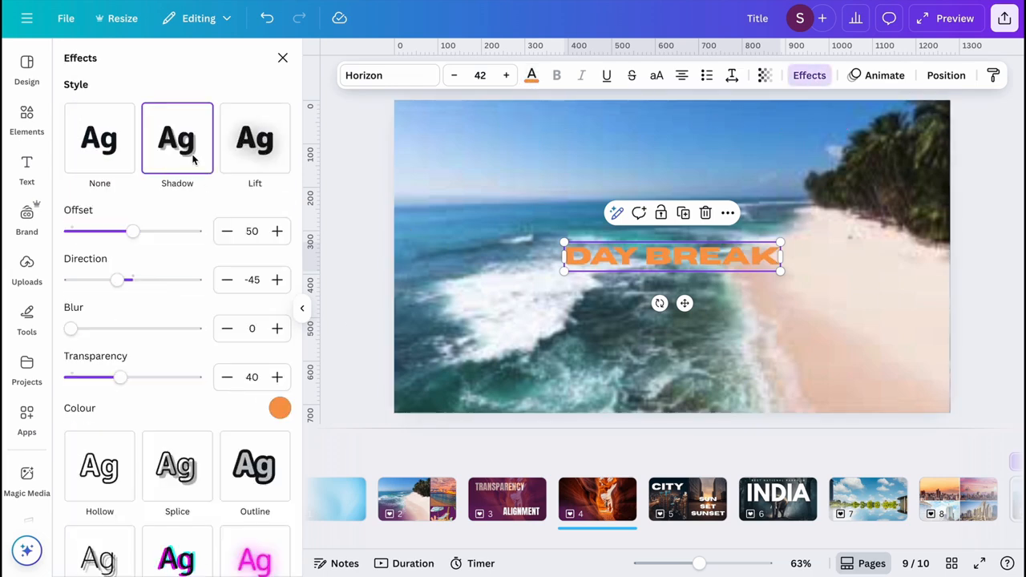
pyautogui.click(255, 158)
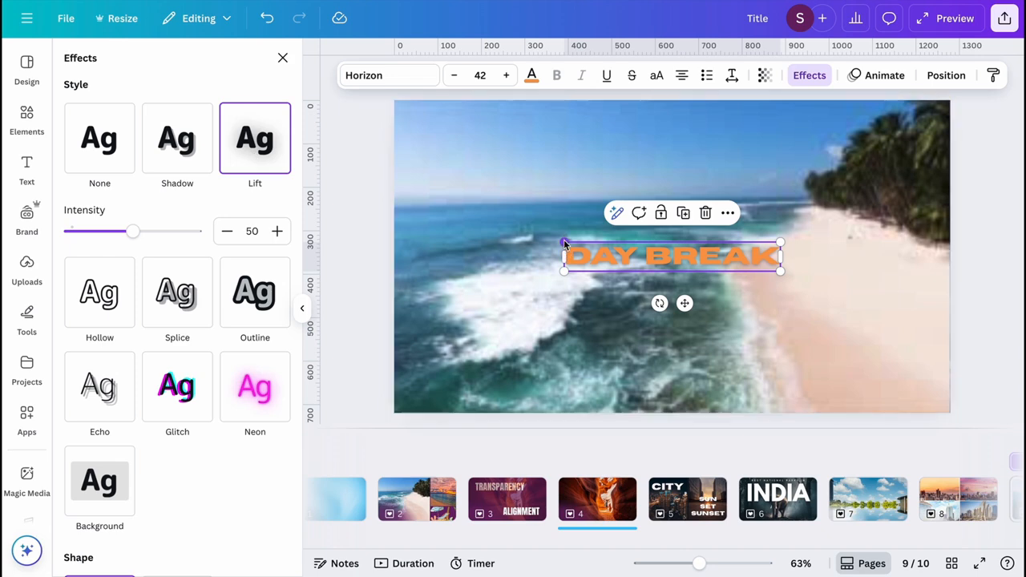
# - Enlarge the DAY BREAK title to about size 73.6 and move it up into the sky area
pyautogui.moveTo(564, 242); pyautogui.dragTo(495, 200)
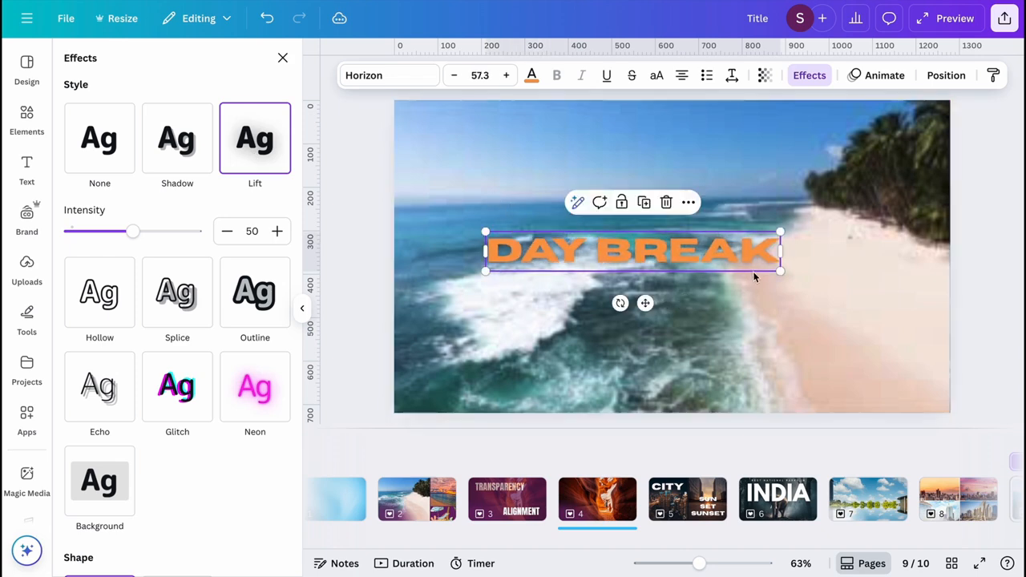
pyautogui.moveTo(781, 271); pyautogui.dragTo(864, 280)
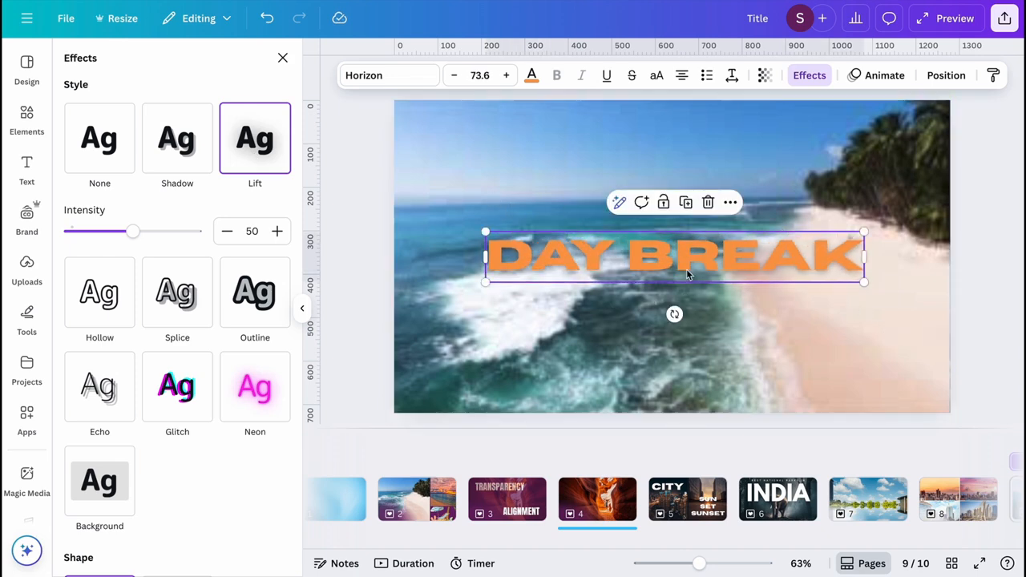
pyautogui.moveTo(687, 274); pyautogui.dragTo(684, 182)
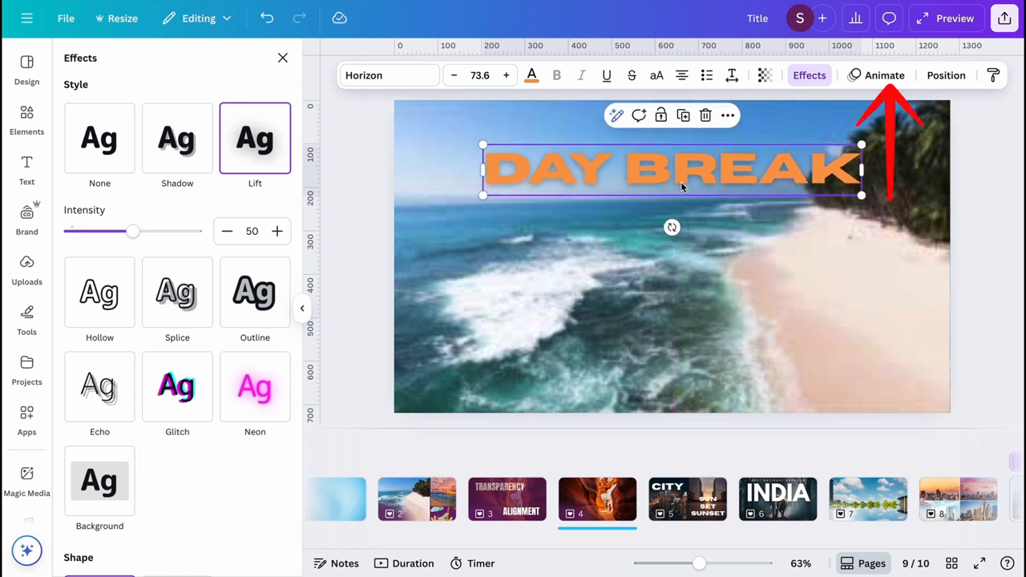
# - Apply the Ascend animation to the DAY BREAK title, increase its speed and look through the remaining animation options
pyautogui.click(873, 76)
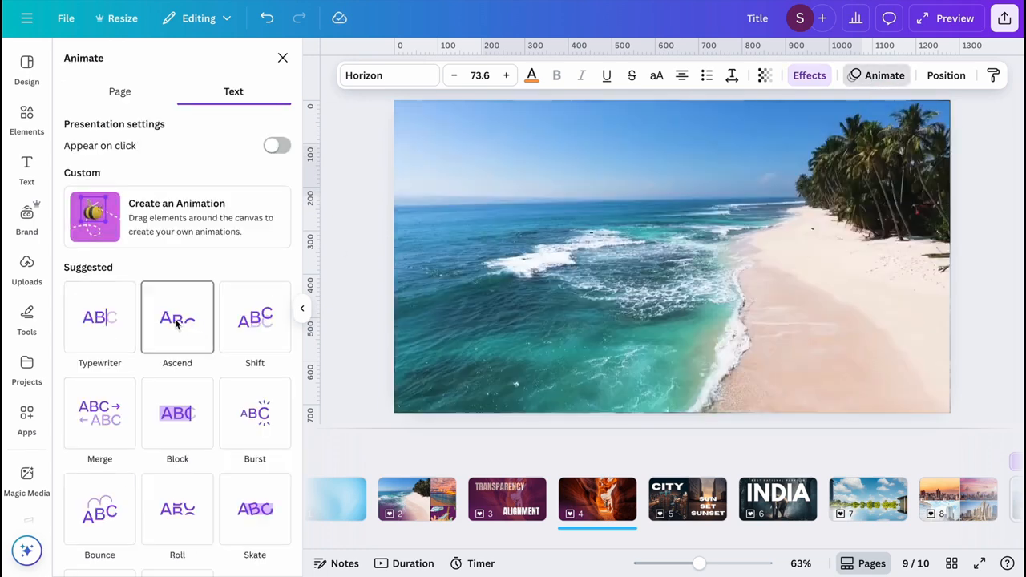
pyautogui.click(177, 321)
pyautogui.moveTo(171, 329); pyautogui.dragTo(224, 337)
pyautogui.scroll(-2, 131, 327)
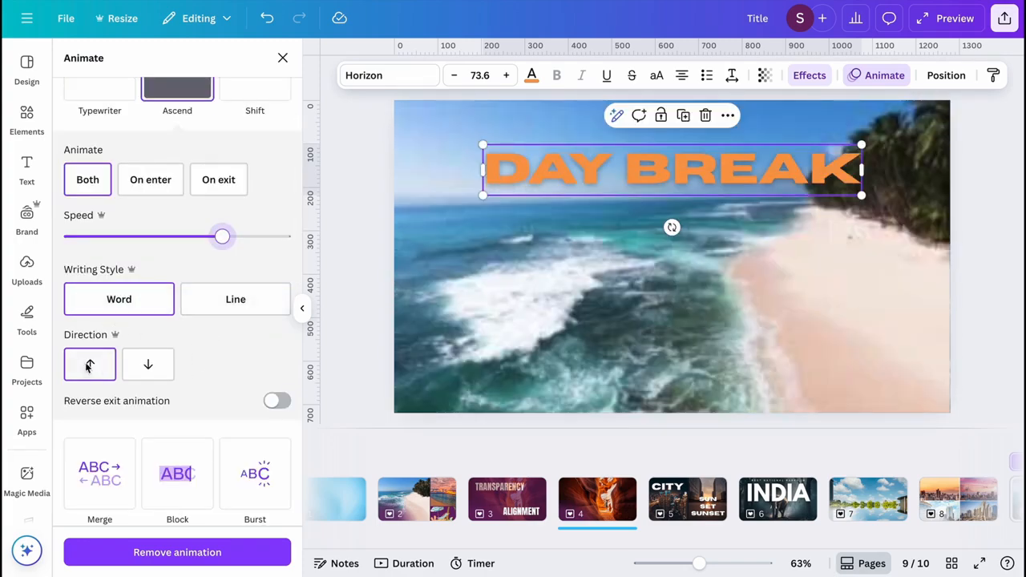
pyautogui.scroll(-1, 206, 389)
pyautogui.scroll(-5, 206, 389)
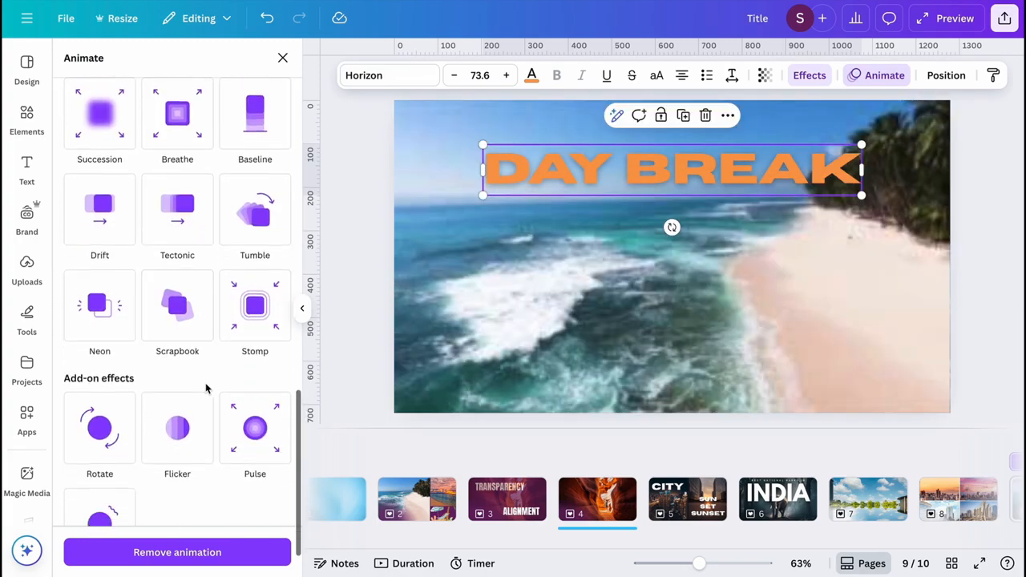
pyautogui.scroll(10, 206, 388)
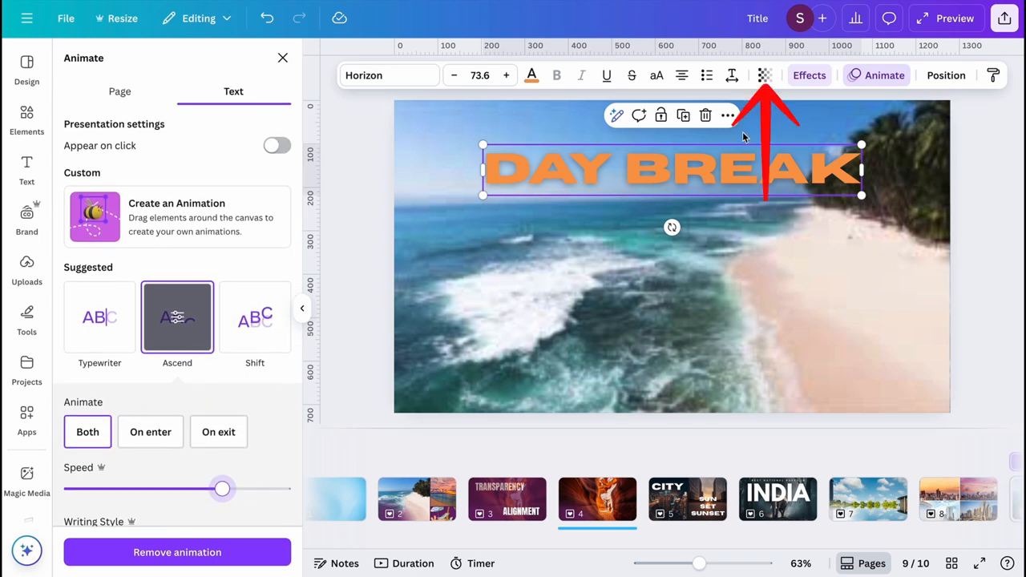
# - Set the DAY BREAK title's transparency to 100 and deselect the text
pyautogui.click(765, 75)
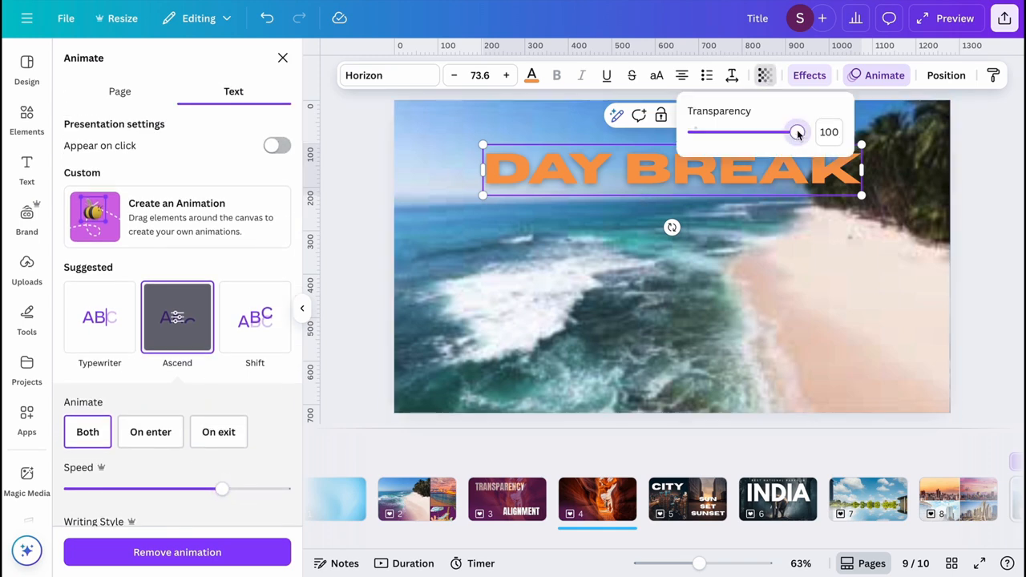
pyautogui.moveTo(797, 133)
pyautogui.mouseDown()
pyautogui.moveTo(761, 135)
pyautogui.moveTo(806, 135)
pyautogui.mouseUp()
pyautogui.click(994, 205)
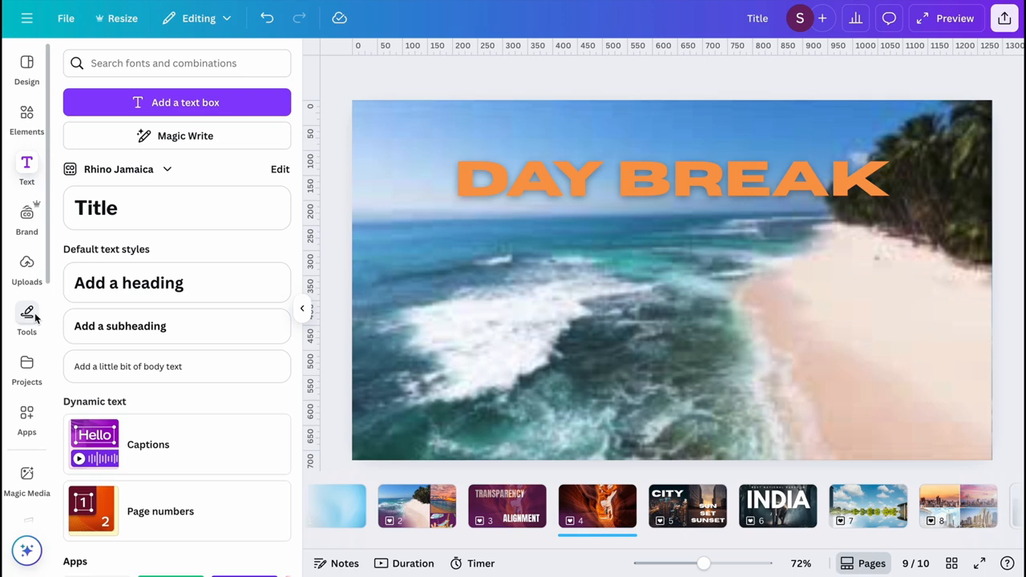
# - Search the audio library for "beach day" and add the 1:29 Beach Day track by OctoSound to the design
pyautogui.scroll(-3, 32, 321)
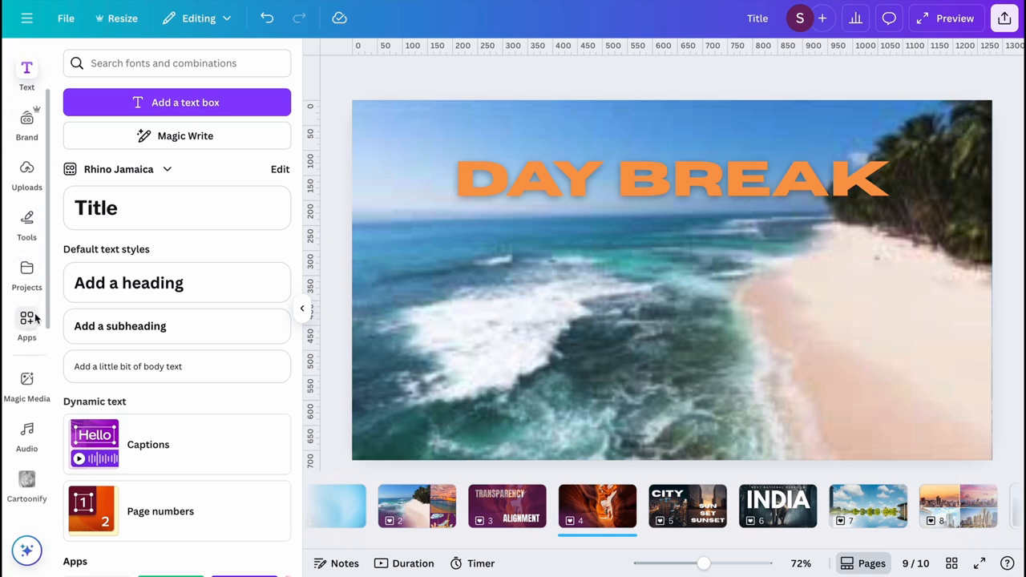
pyautogui.click(29, 368)
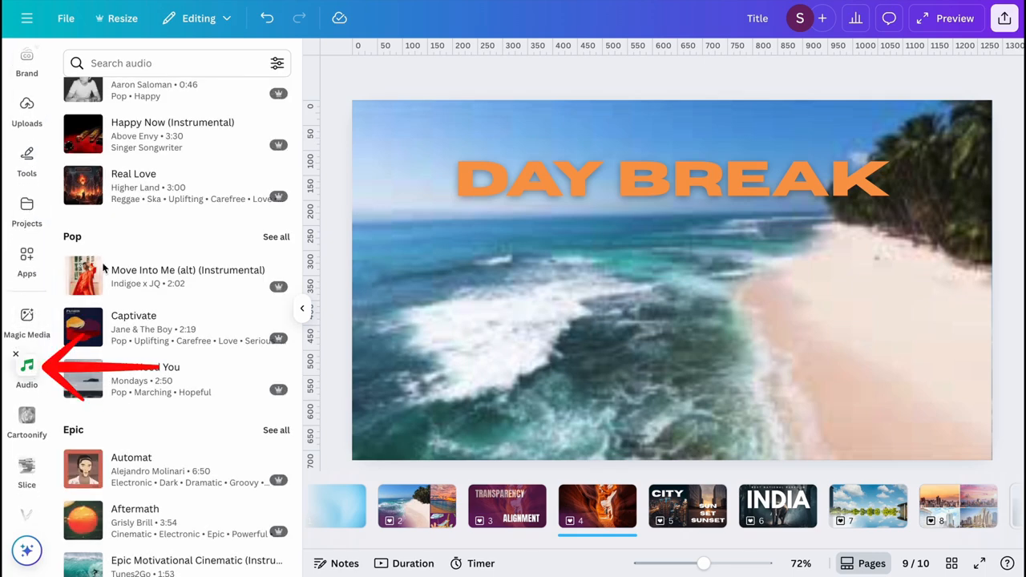
pyautogui.click(147, 67)
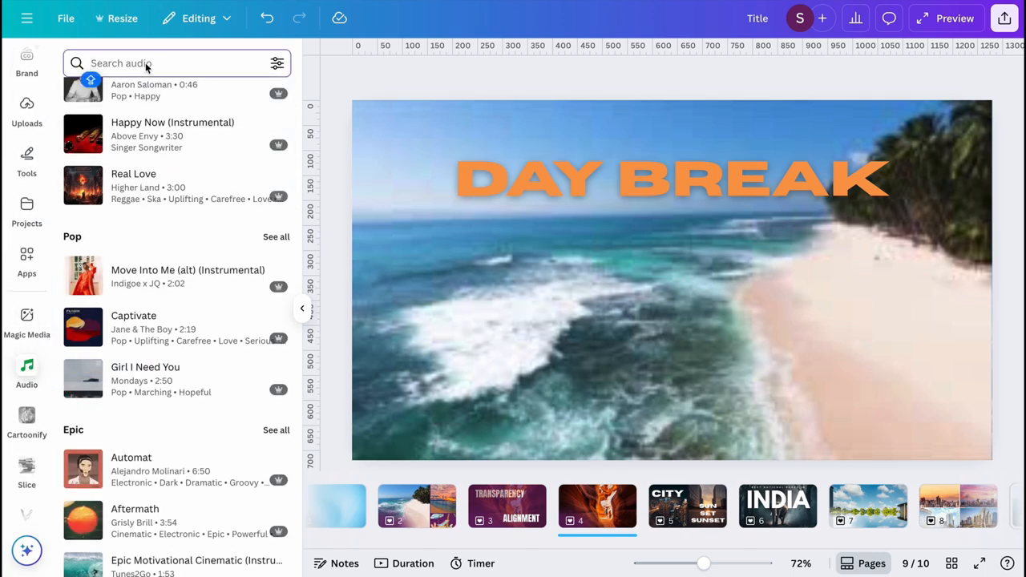
pyautogui.write('beach day')
pyautogui.press('Return')
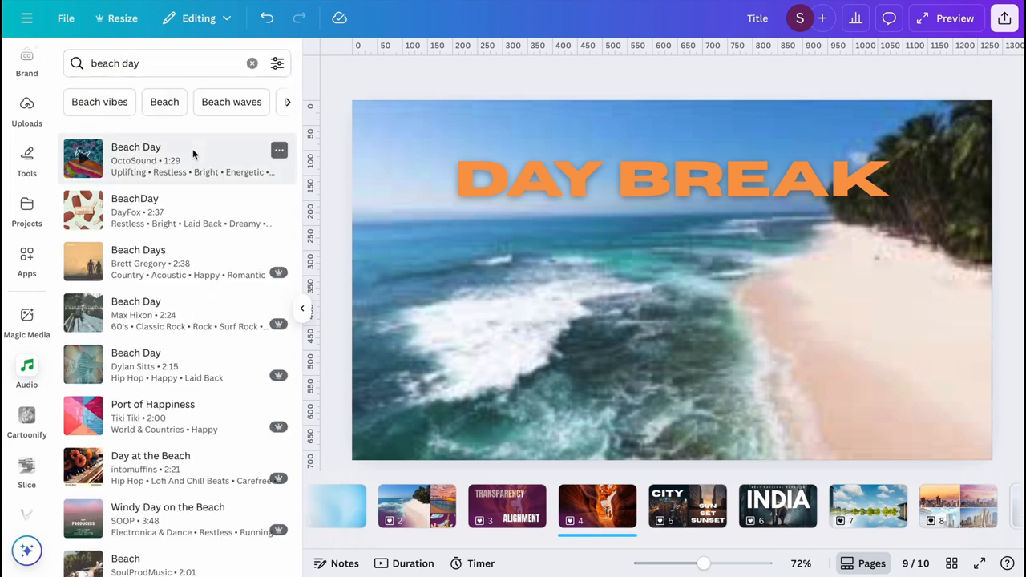
pyautogui.moveTo(192, 154); pyautogui.dragTo(504, 295)
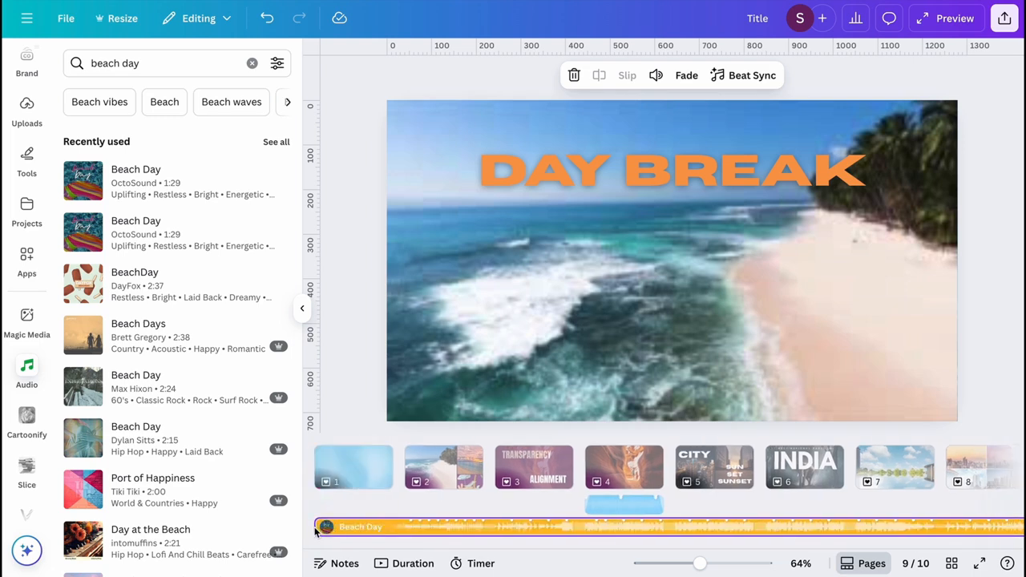
# - Shift the start of the Beach Day track to page 9 so it spans pages 9 and 10, check page 10 and clear the selection
pyautogui.moveTo(324, 529); pyautogui.dragTo(854, 541)
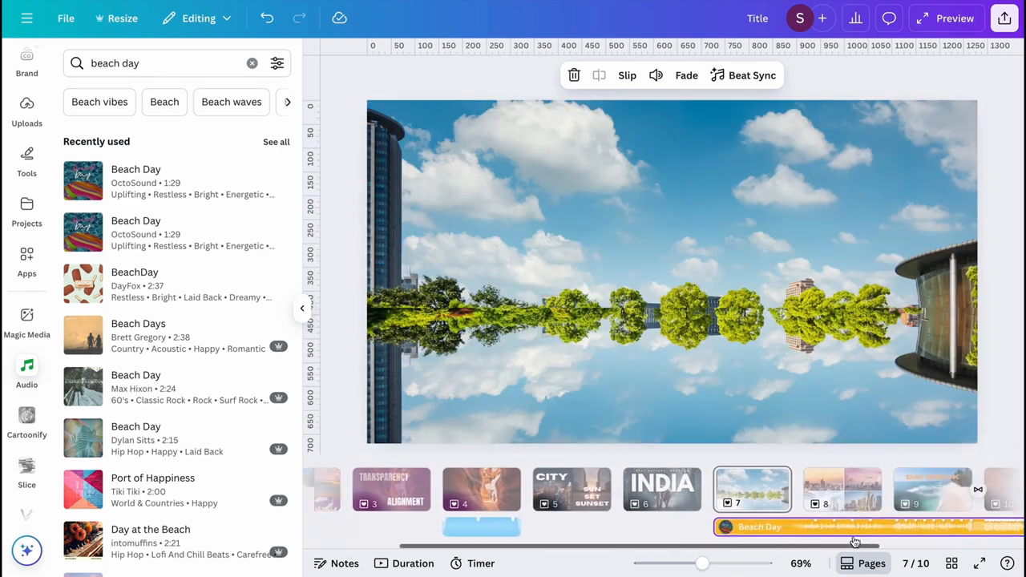
pyautogui.moveTo(696, 528); pyautogui.dragTo(776, 528)
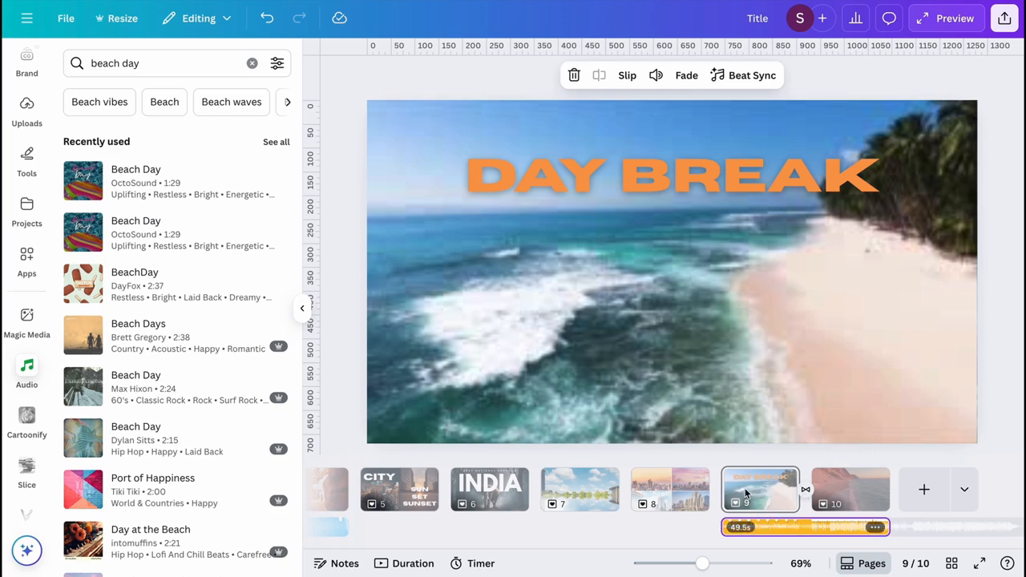
pyautogui.click(852, 491)
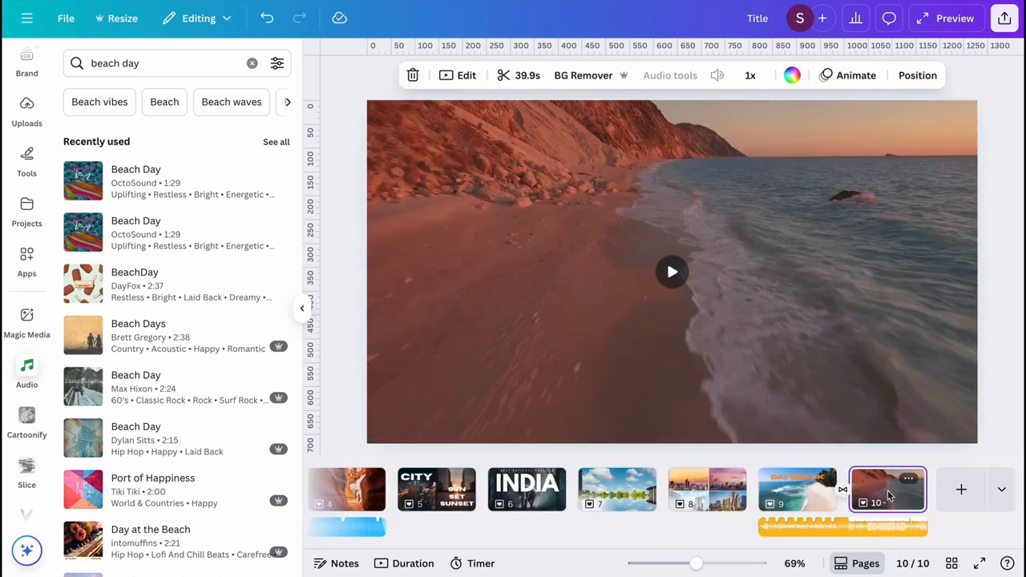
pyautogui.click(1003, 424)
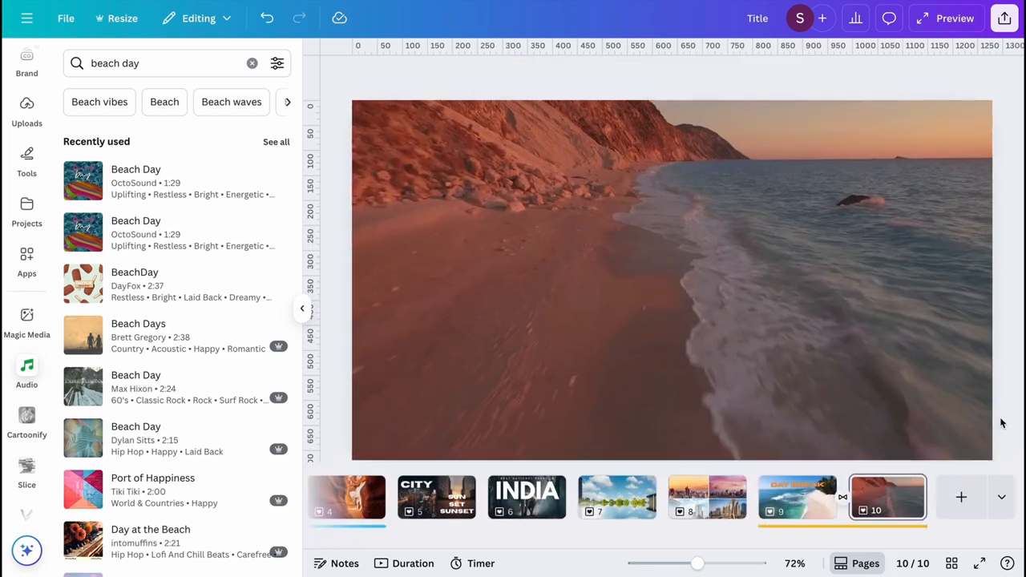
# - Open the design's download settings and limit the MP4 video export to pages 9 and 10 instead of all pages
pyautogui.click(1003, 20)
pyautogui.click(771, 308)
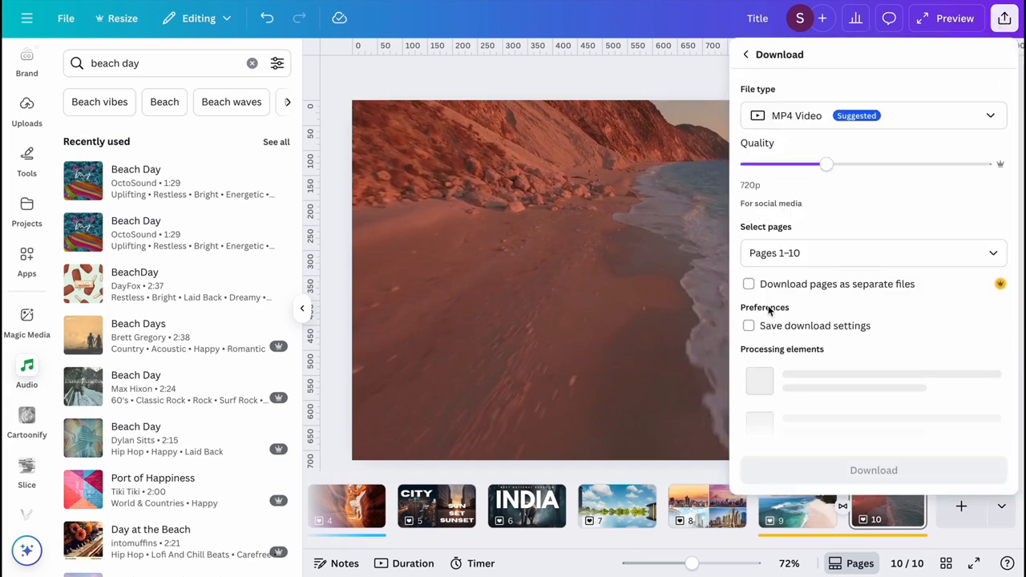
pyautogui.click(781, 256)
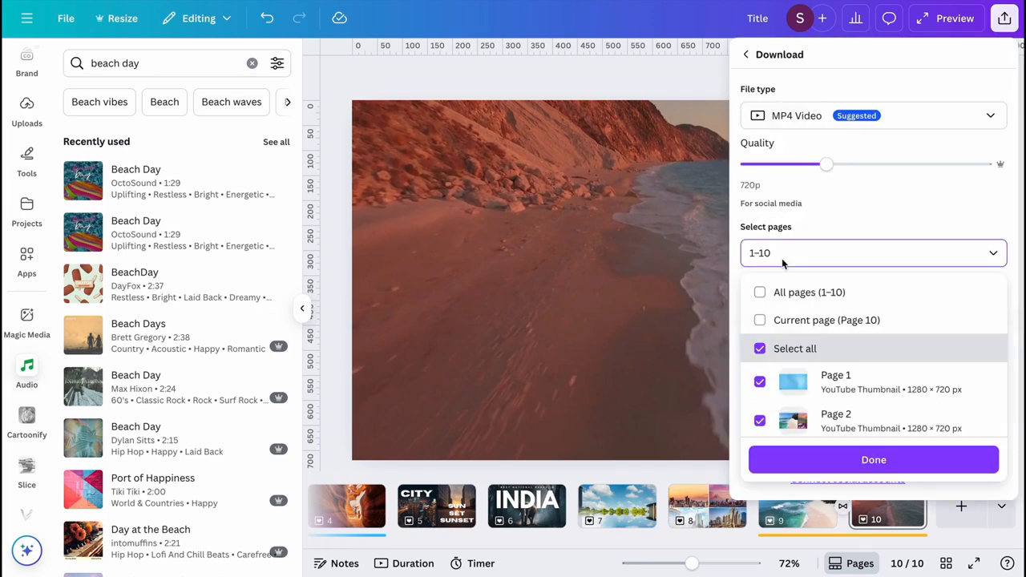
pyautogui.scroll(-5, 780, 360)
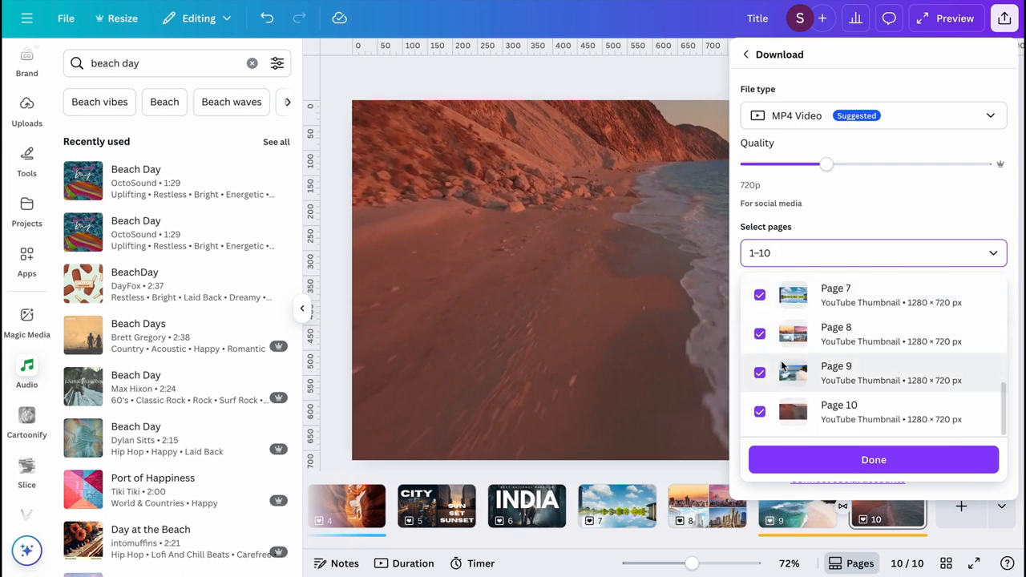
pyautogui.scroll(5, 774, 345)
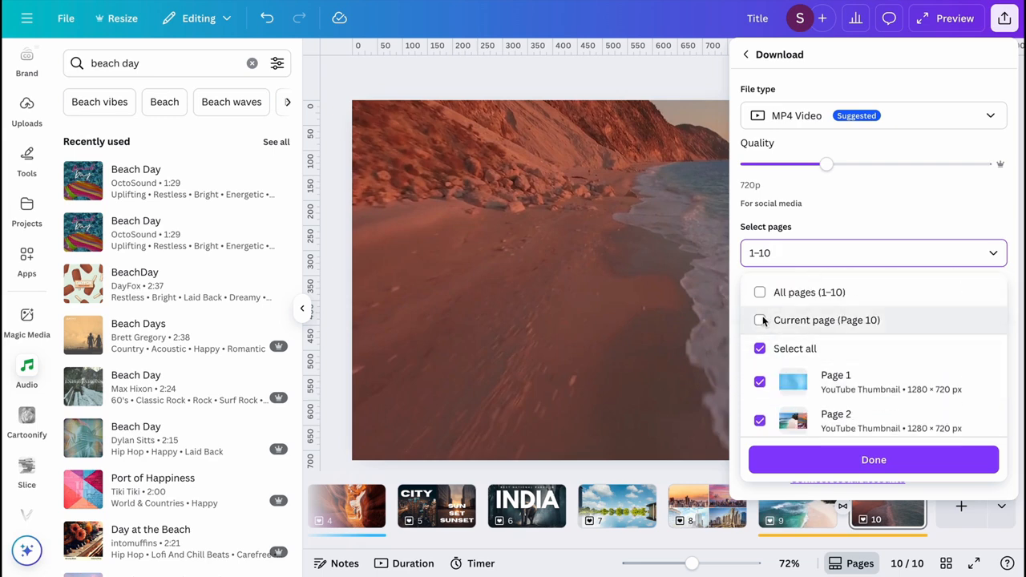
pyautogui.click(760, 350)
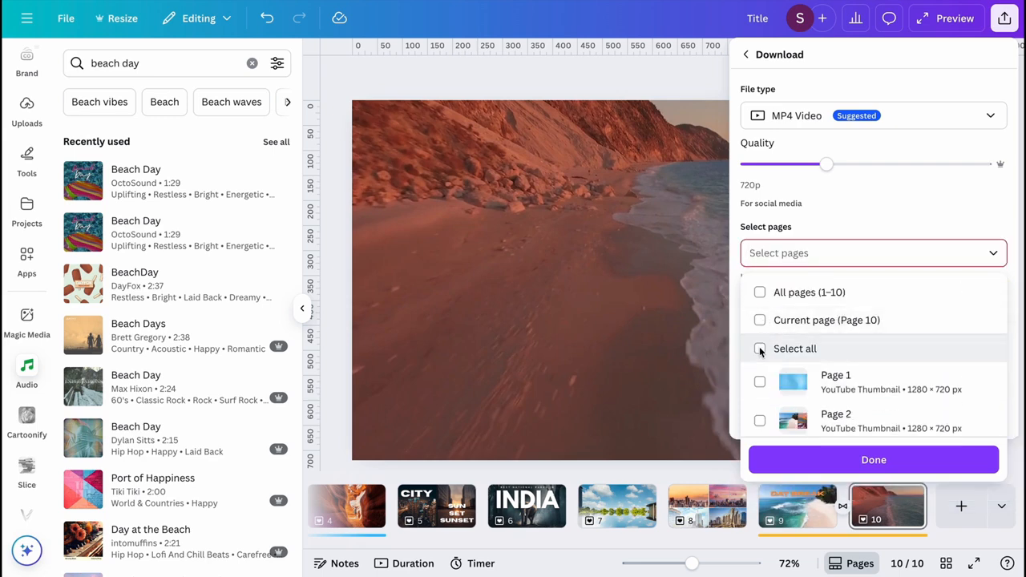
pyautogui.scroll(-5, 760, 349)
pyautogui.click(760, 372)
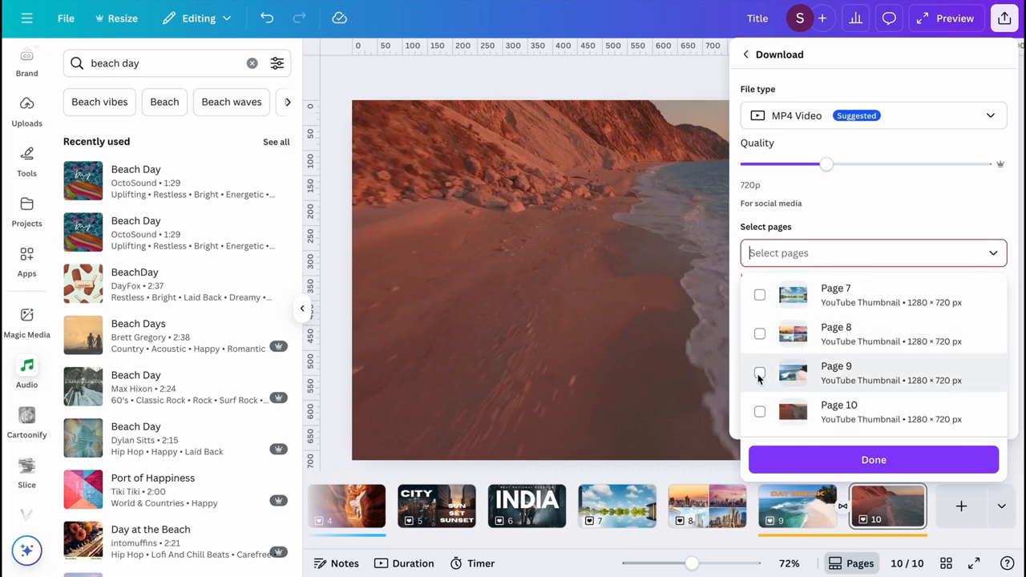
pyautogui.click(760, 411)
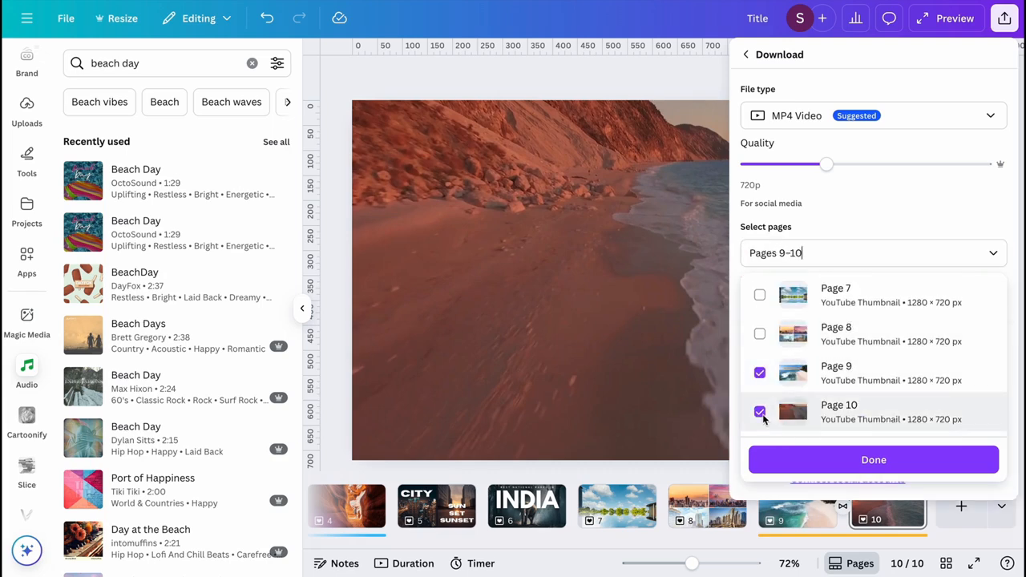
pyautogui.click(783, 460)
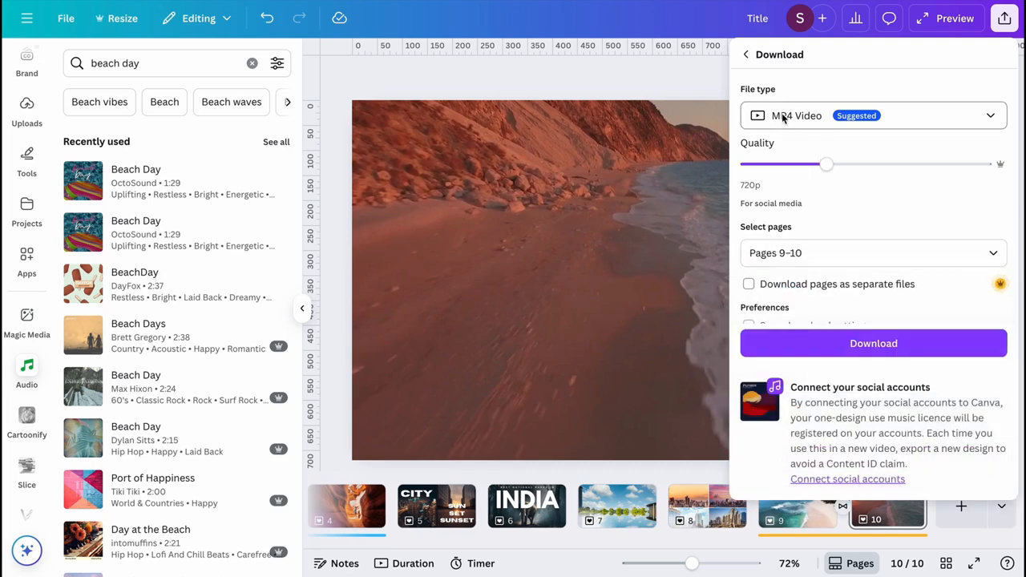